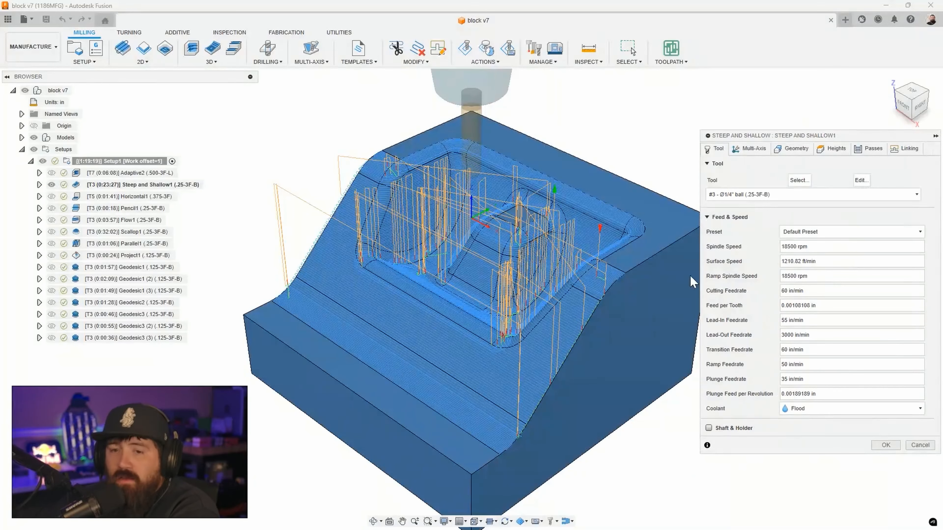
# Browse the available tools and the document's tool library for Steep and Shallow1, keeping the 1/4" ball end mill.
pyautogui.click(773, 196)
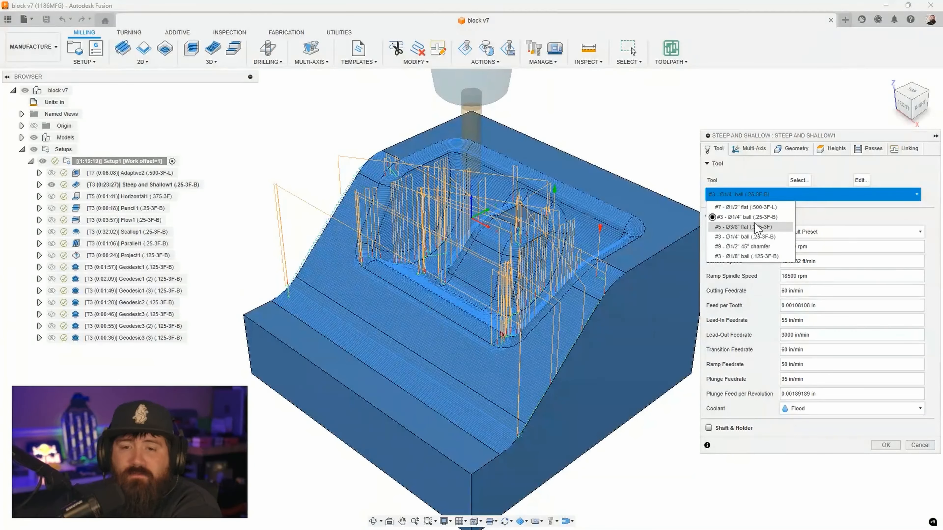
pyautogui.click(830, 211)
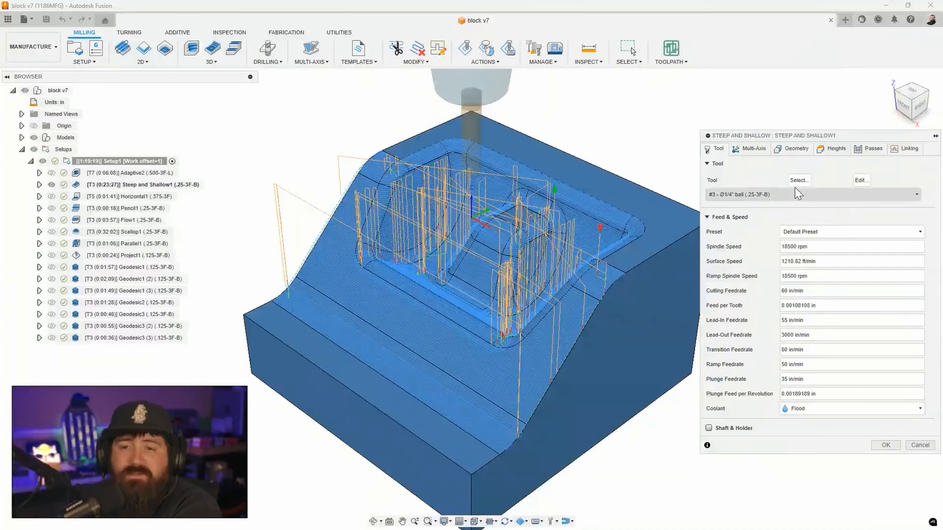
pyautogui.click(799, 180)
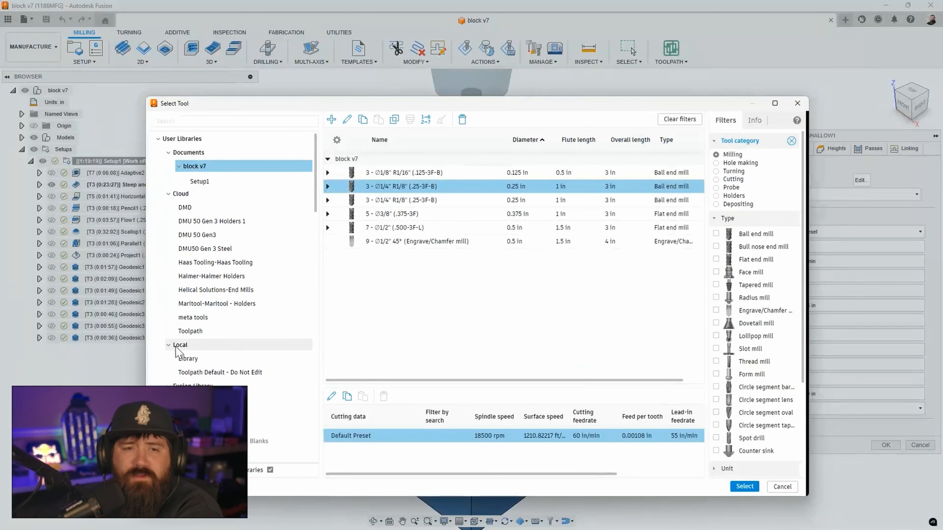
pyautogui.rightClick(381, 188)
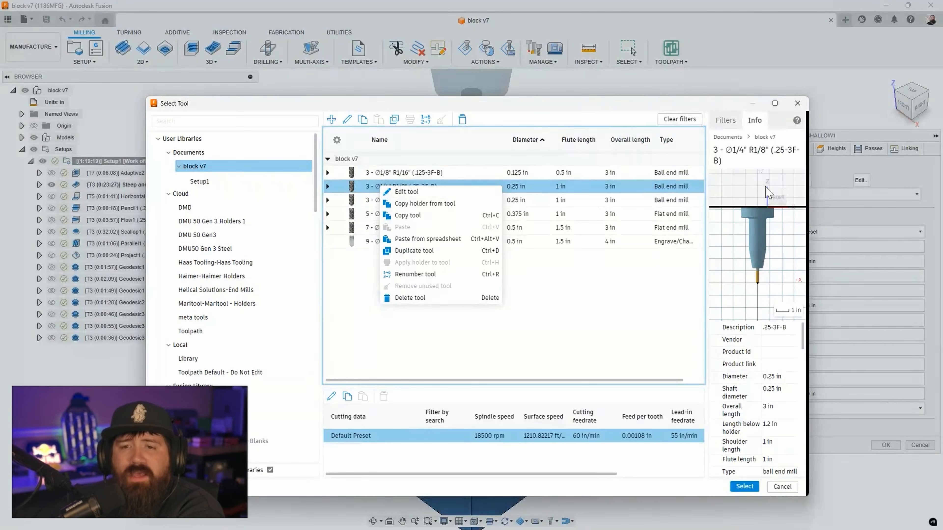
pyautogui.click(797, 103)
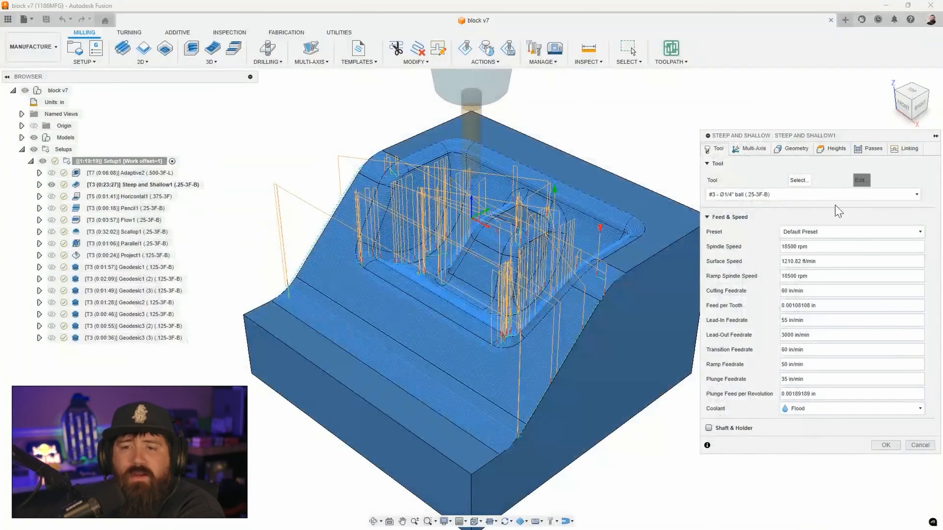
pyautogui.click(860, 180)
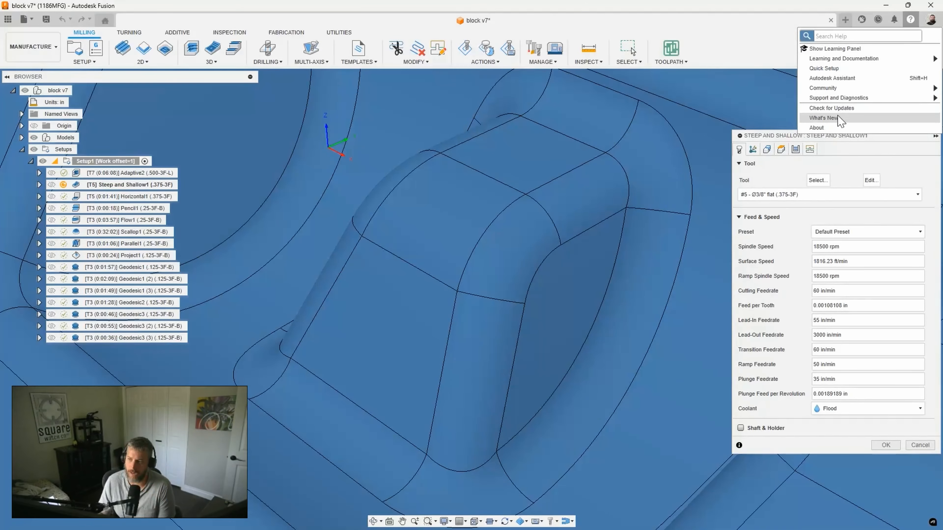
pyautogui.click(837, 115)
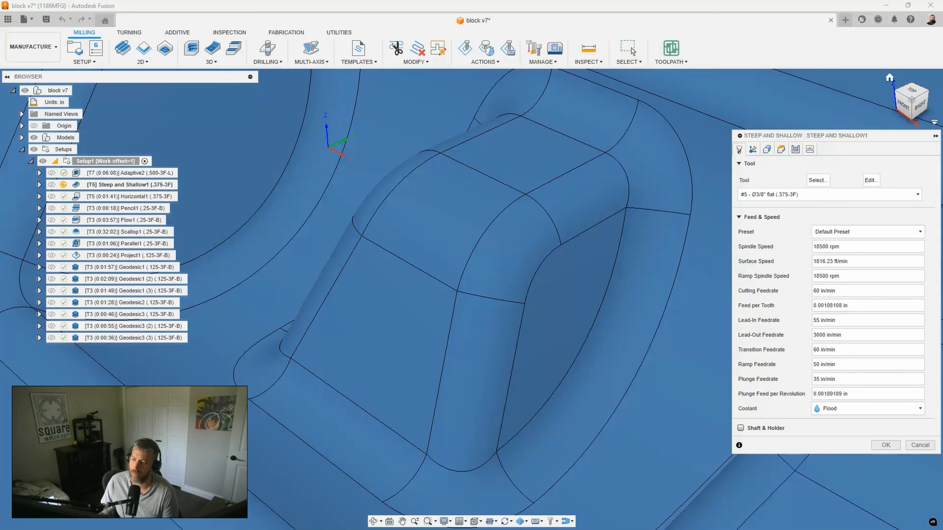
pyautogui.click(925, 445)
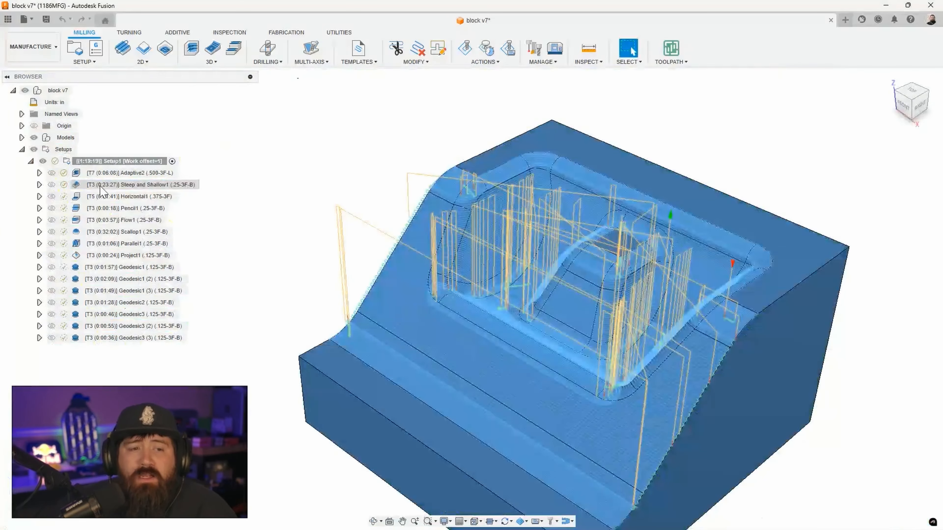
# Examine the toolpaths of the Horizontal1, Pencil1 and Adaptive2 operations on the model.
pyautogui.click(102, 196)
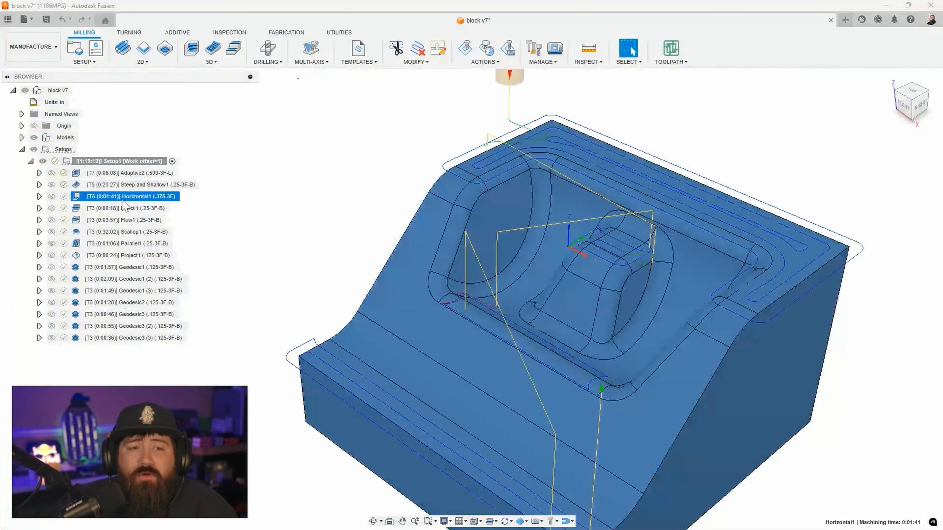
pyautogui.click(103, 208)
pyautogui.scroll(-2, 282, 195)
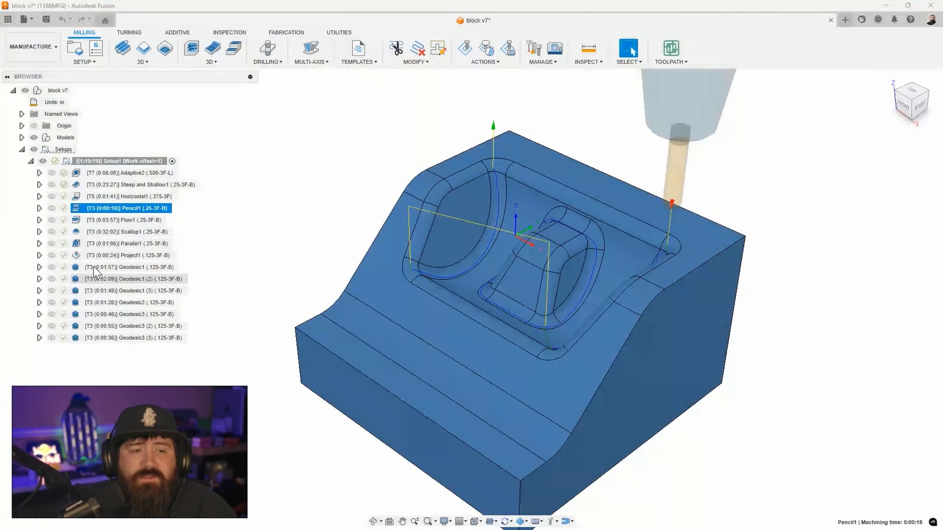
pyautogui.click(100, 174)
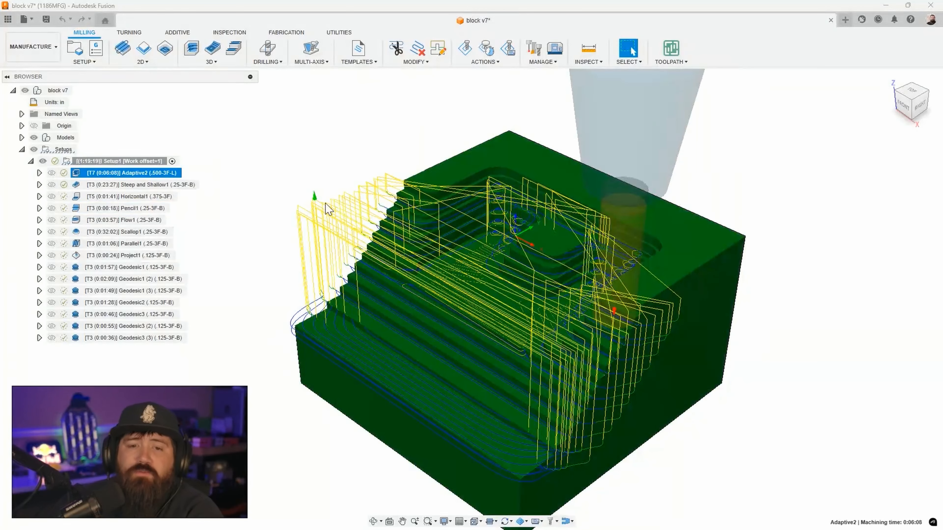
pyautogui.click(334, 195)
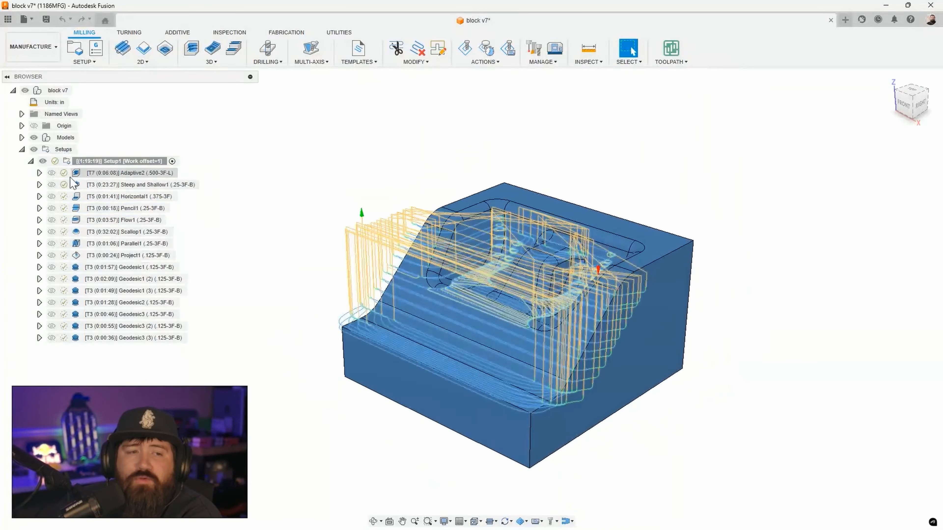
# Assign the #7 1/2" flat tool from Adaptive2 to the Horizontal1 operation.
pyautogui.click(39, 173)
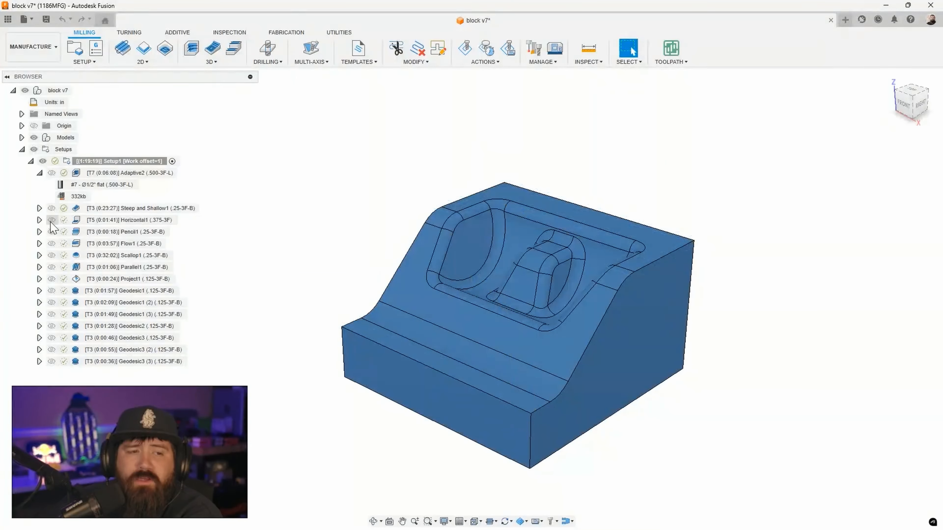
pyautogui.click(39, 220)
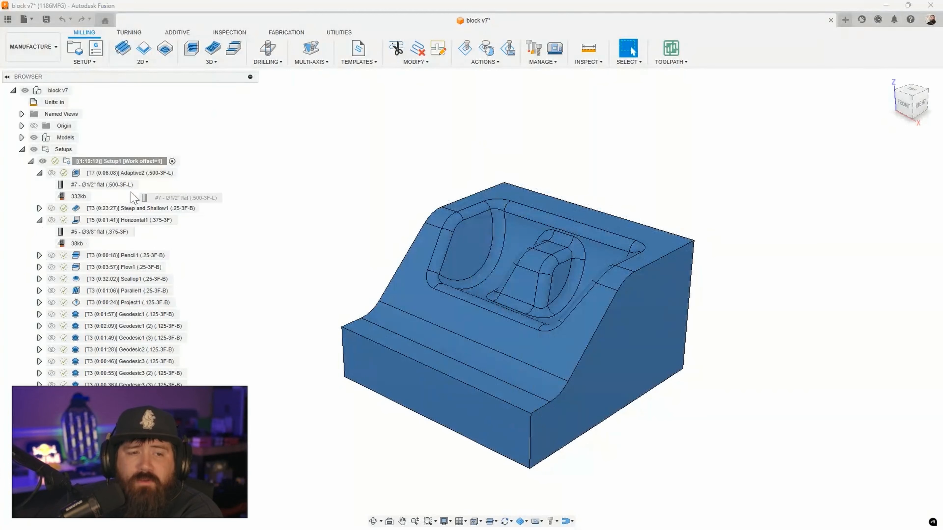
pyautogui.moveTo(112, 240)
pyautogui.mouseDown()
pyautogui.moveTo(115, 299)
pyautogui.moveTo(108, 223)
pyautogui.mouseUp()
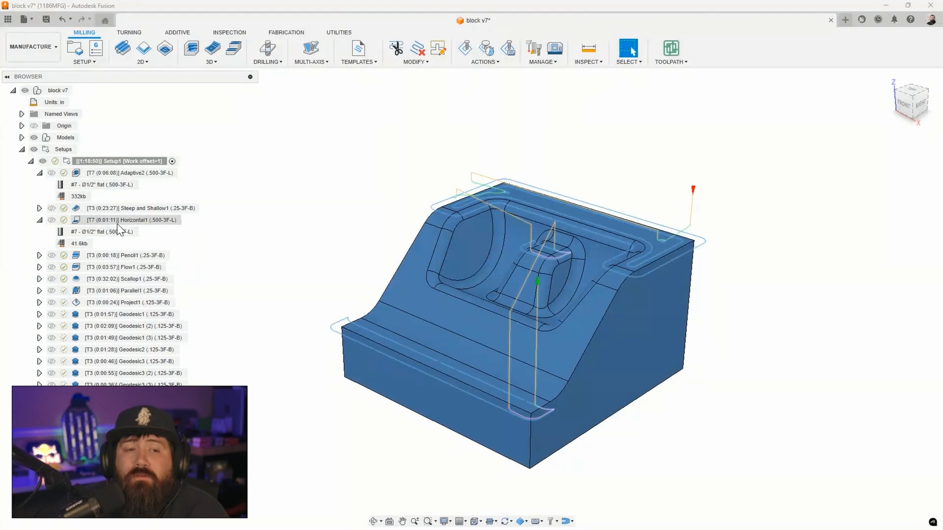
# Protect the Horizontal1 operation against toolpath regeneration.
pyautogui.rightClick(117, 223)
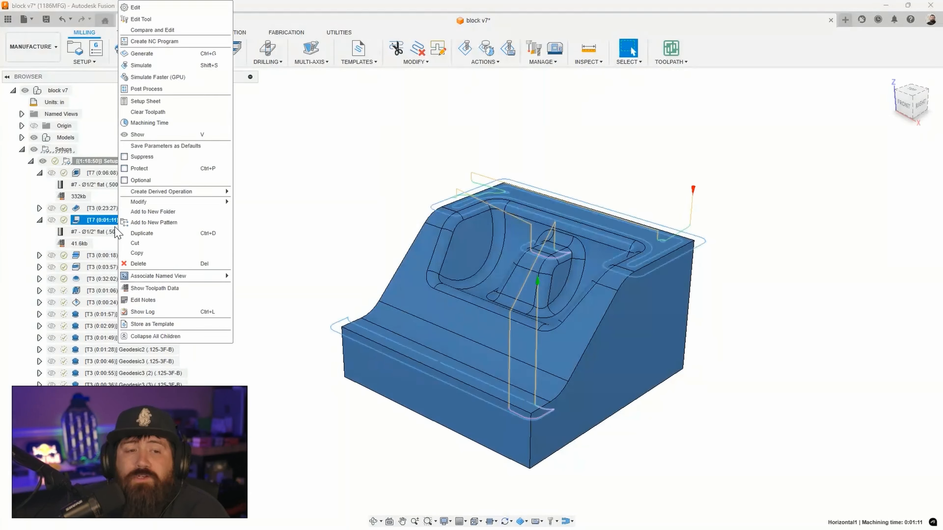
pyautogui.click(133, 169)
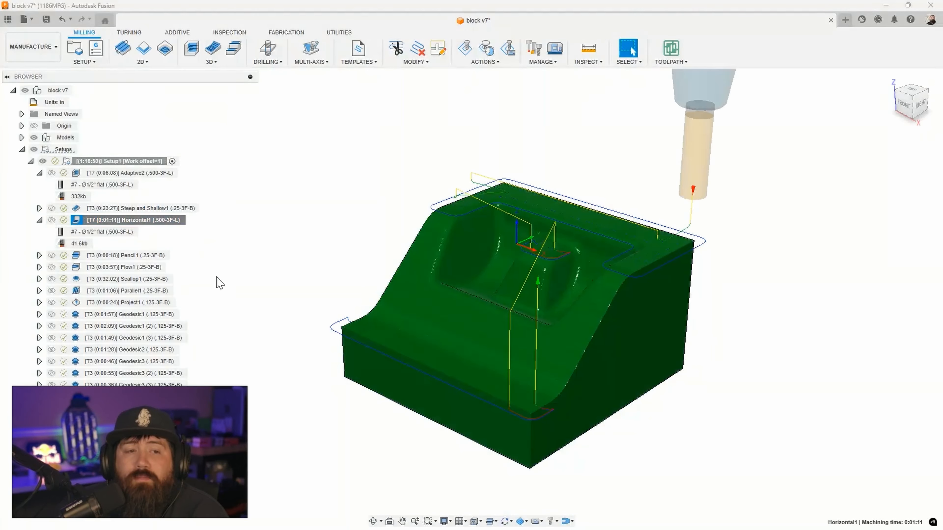
pyautogui.press('Escape')
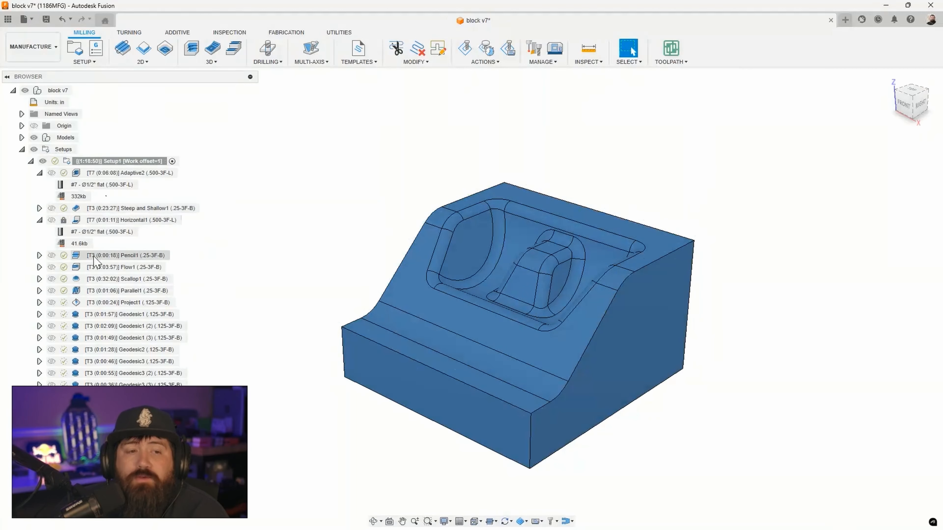
# Assign the #3 1/4" ball tool from Pencil1 to the protected Horizontal1 operation.
pyautogui.click(39, 256)
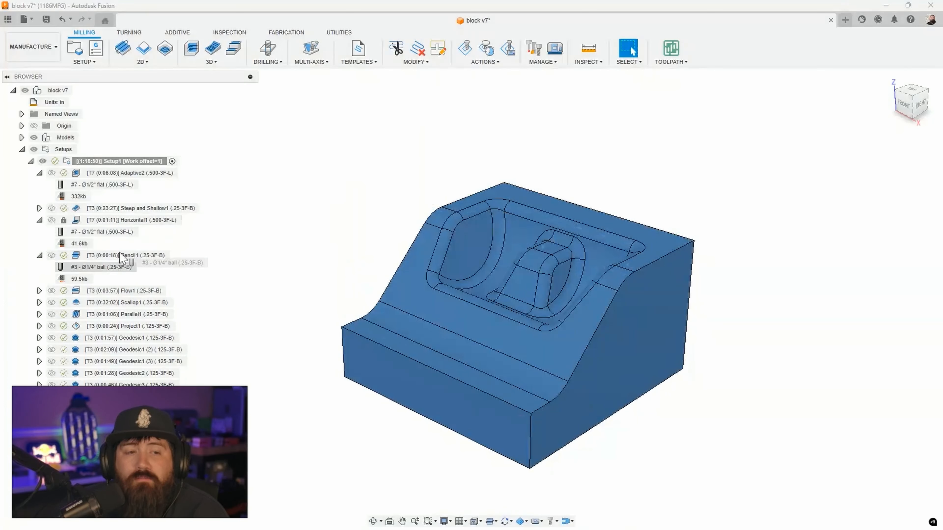
pyautogui.click(131, 220)
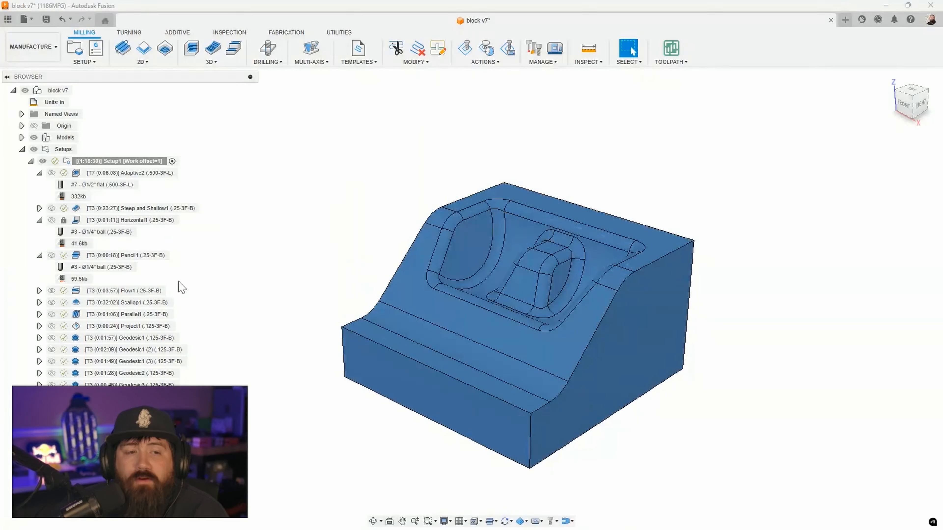
pyautogui.moveTo(112, 267); pyautogui.dragTo(76, 234)
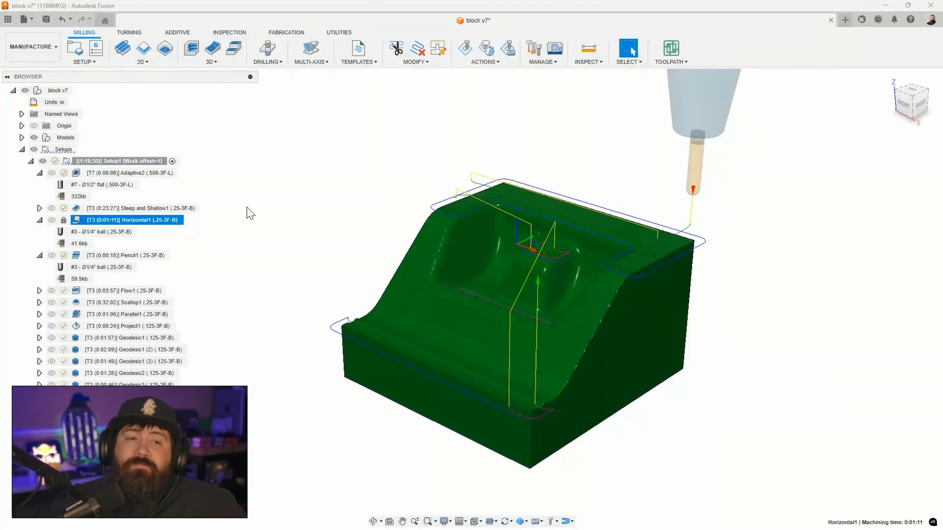
pyautogui.click(251, 213)
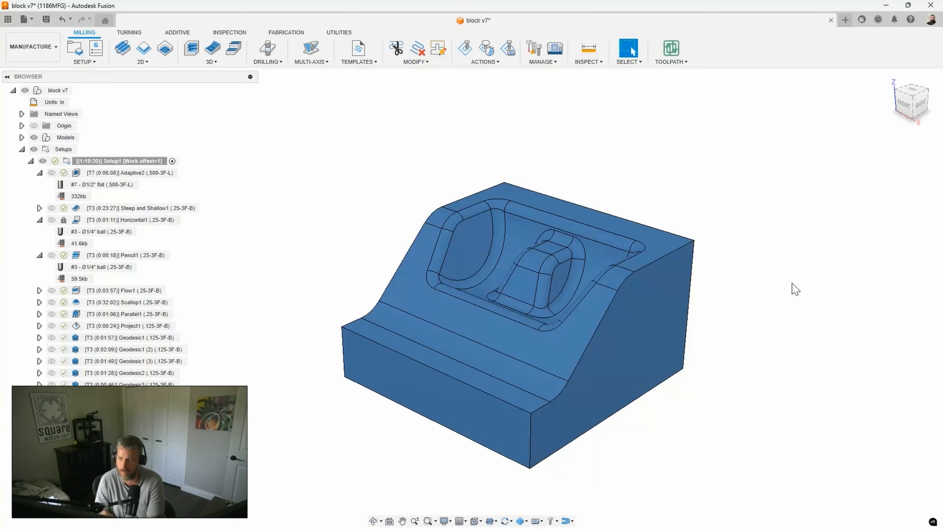
# Review the Manufacture preferences, including automatic toolpath generation on operation change, and close them.
pyautogui.click(931, 20)
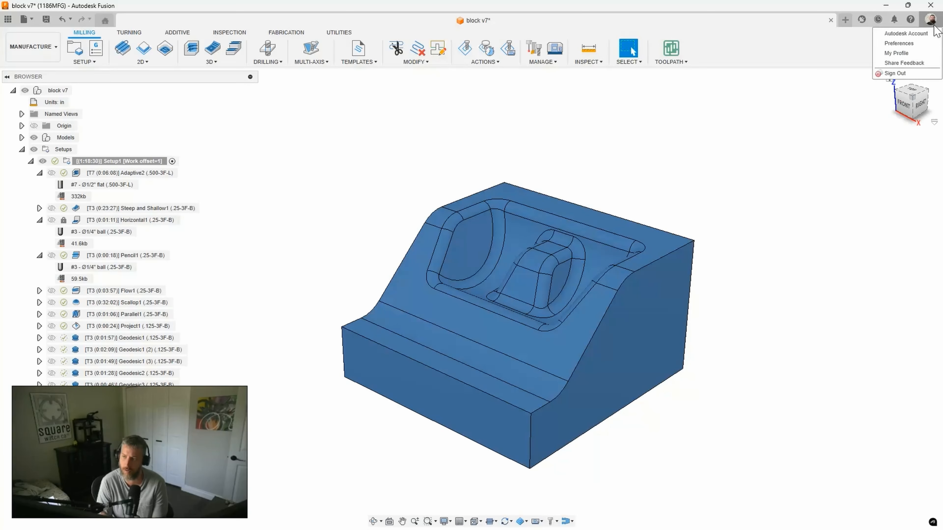
pyautogui.click(923, 44)
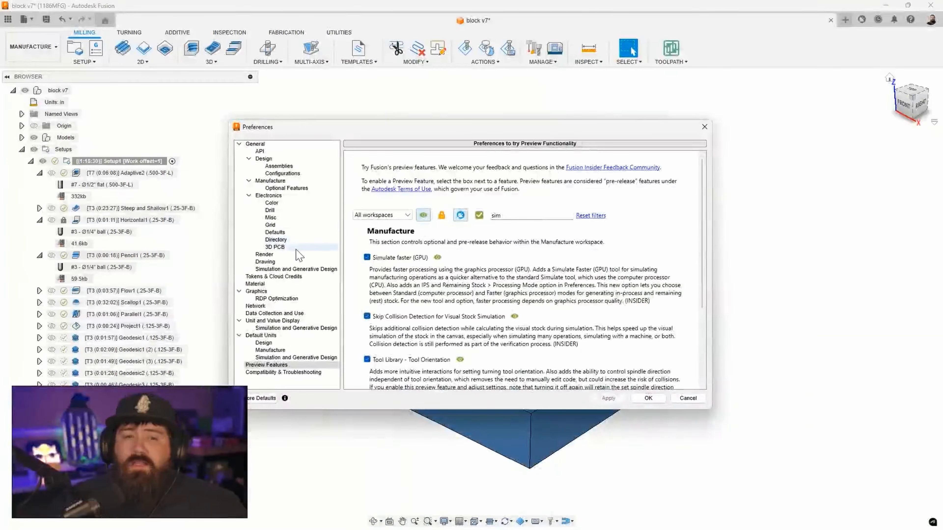
pyautogui.click(275, 182)
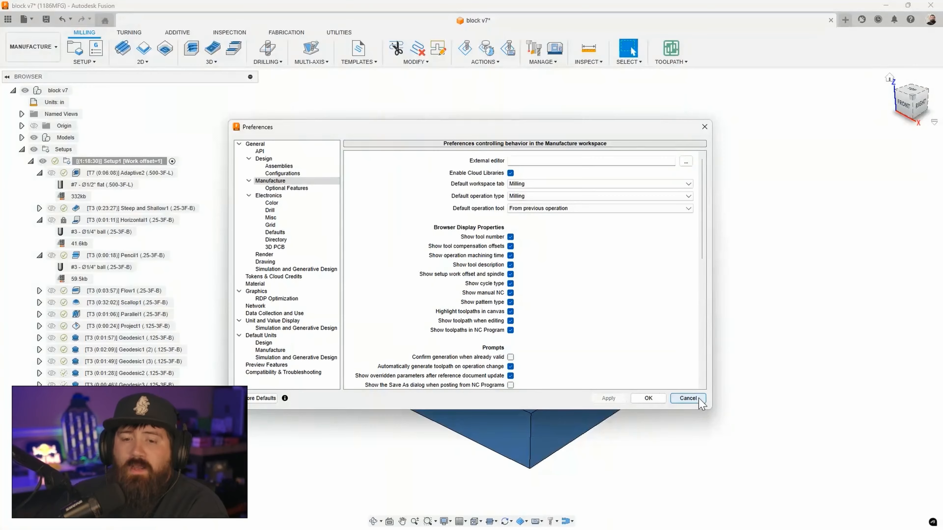
pyautogui.click(648, 399)
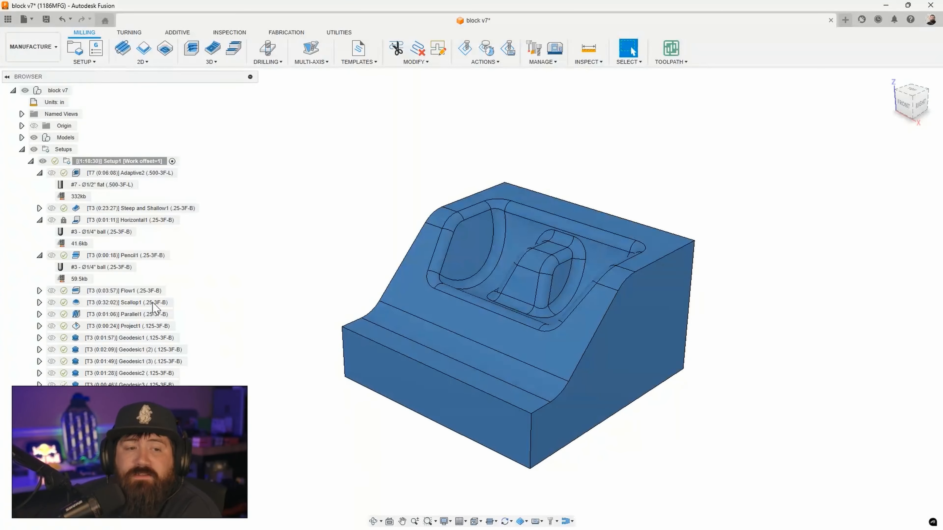
pyautogui.click(105, 291)
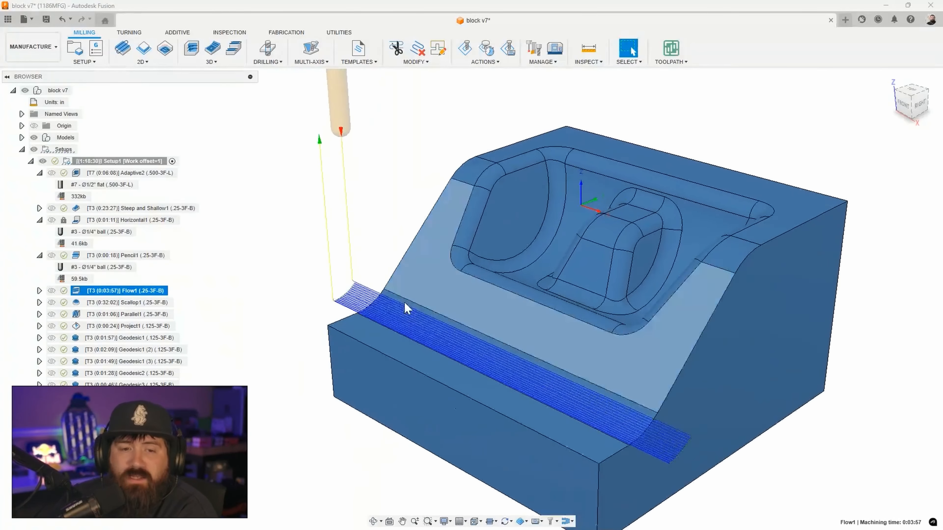
pyautogui.doubleClick(77, 292)
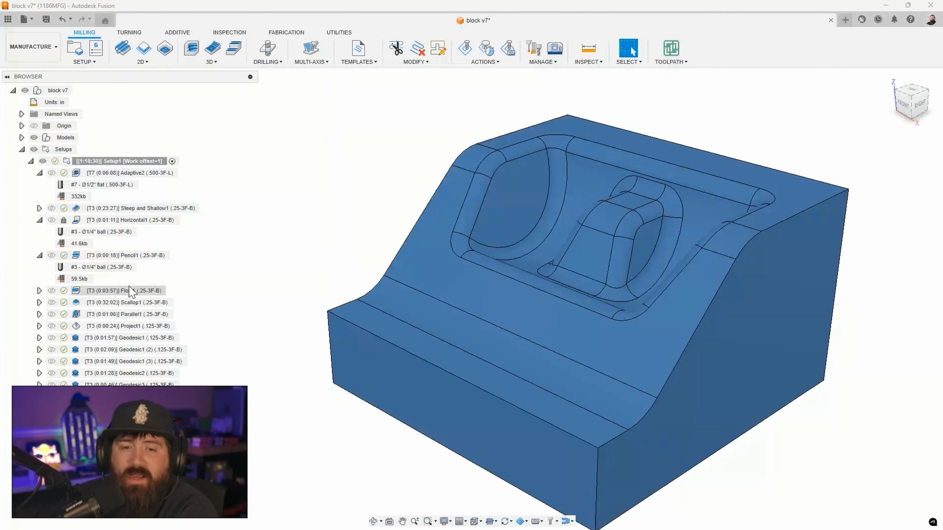
pyautogui.click(52, 290)
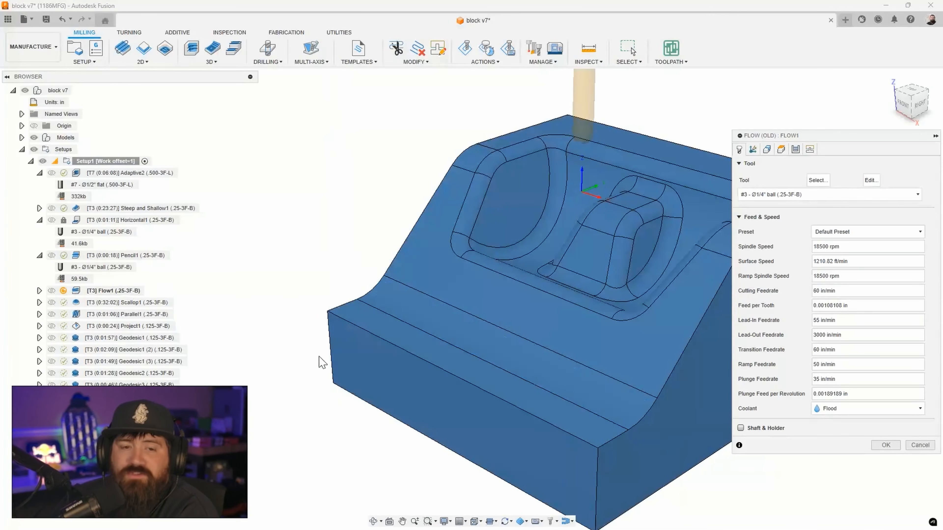
pyautogui.scroll(3, 501, 400)
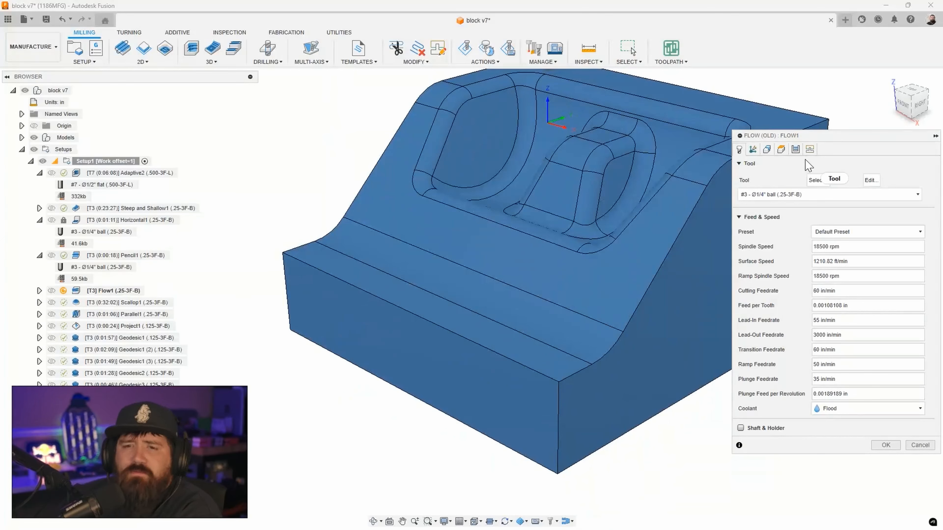
pyautogui.click(920, 444)
pyautogui.click(370, 369)
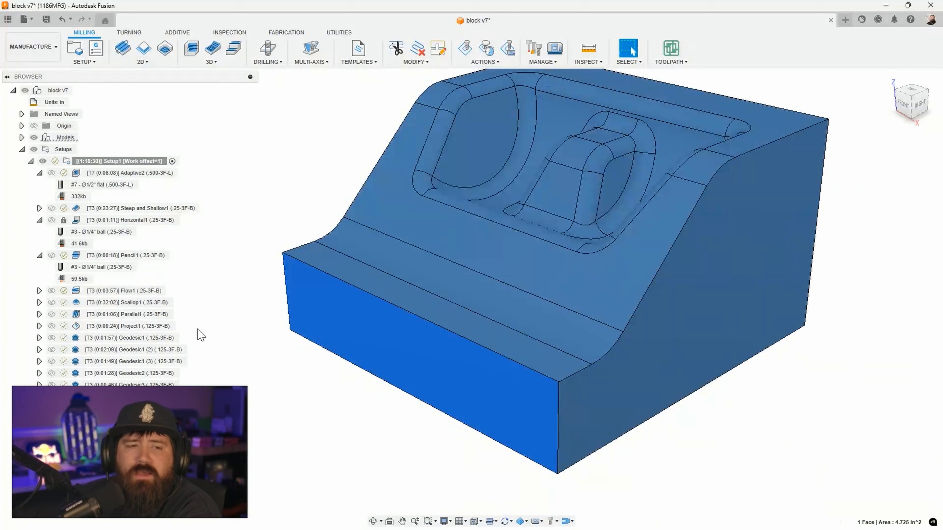
# Open the Flow1 operation for editing and show its existing toolpath on the model while its settings stay open.
pyautogui.click(77, 295)
pyautogui.doubleClick(77, 293)
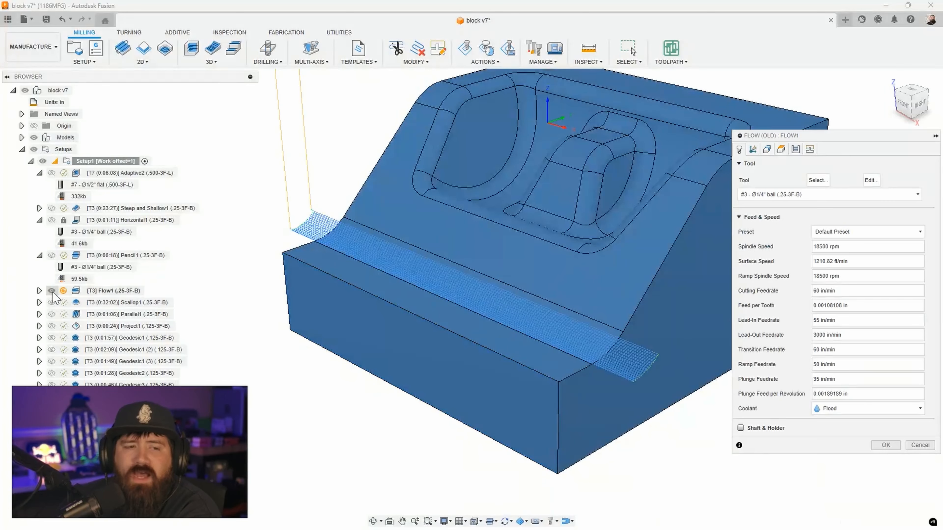
pyautogui.scroll(3, 583, 352)
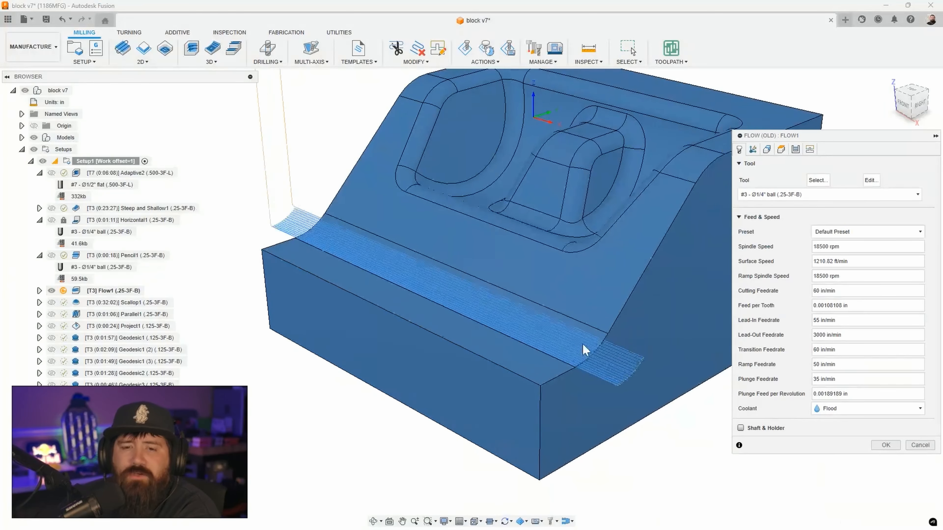
pyautogui.scroll(-2, 677, 270)
pyautogui.click(781, 151)
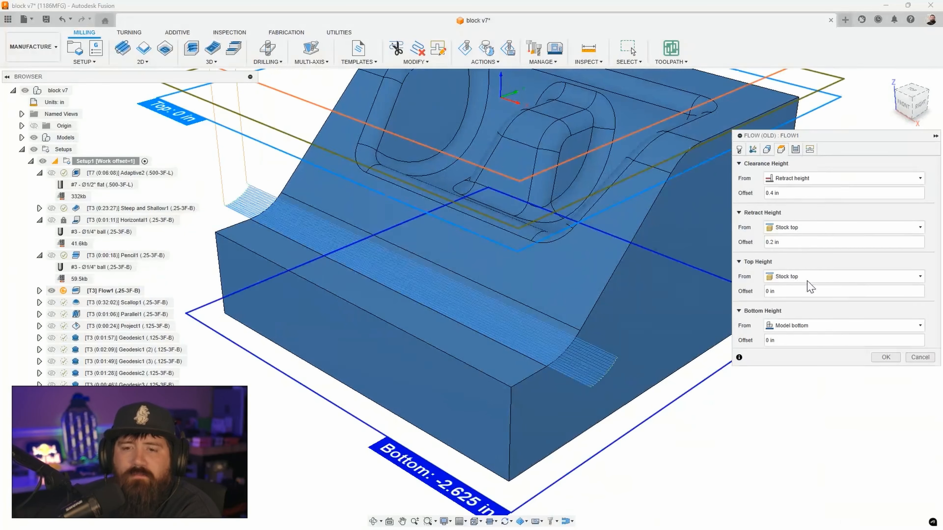
# Set Flow1's number of stepovers to 10 and tangential fragment extension distance to .05 in, apply the edit, and hide its toolpath.
pyautogui.click(796, 149)
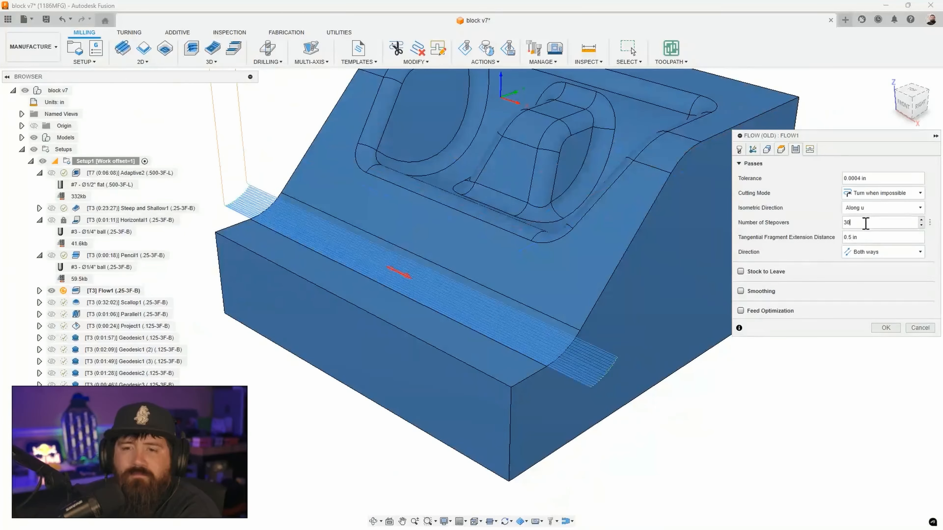
pyautogui.moveTo(865, 223); pyautogui.dragTo(794, 225)
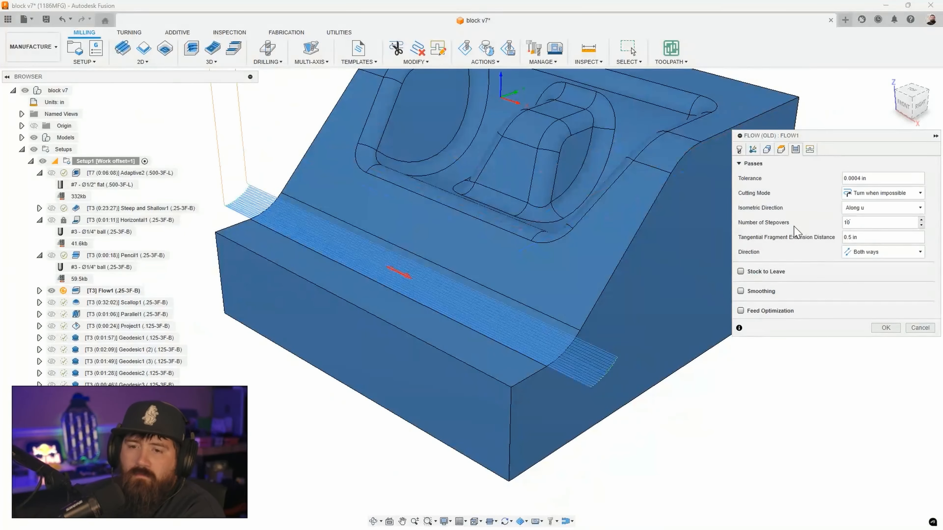
pyautogui.moveTo(858, 238); pyautogui.dragTo(787, 237)
pyautogui.write('.05')
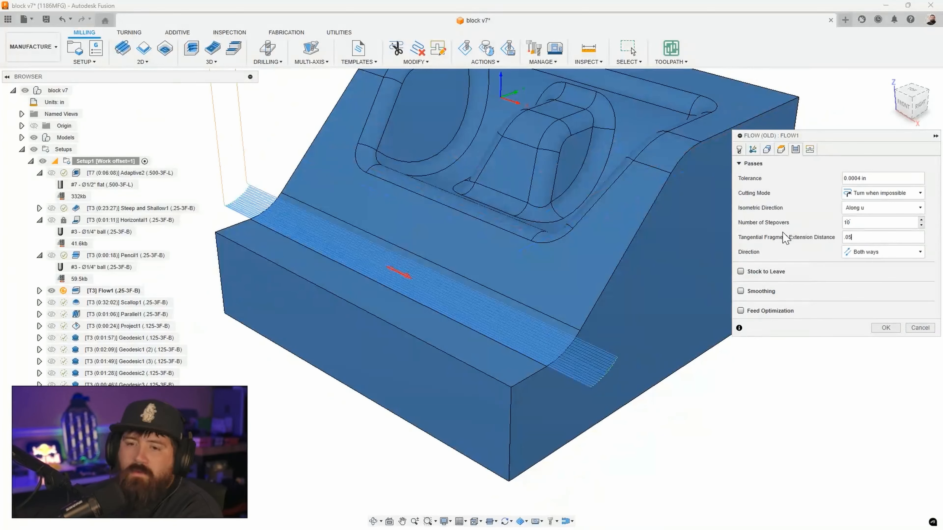
pyautogui.press('Return')
pyautogui.scroll(2, 380, 373)
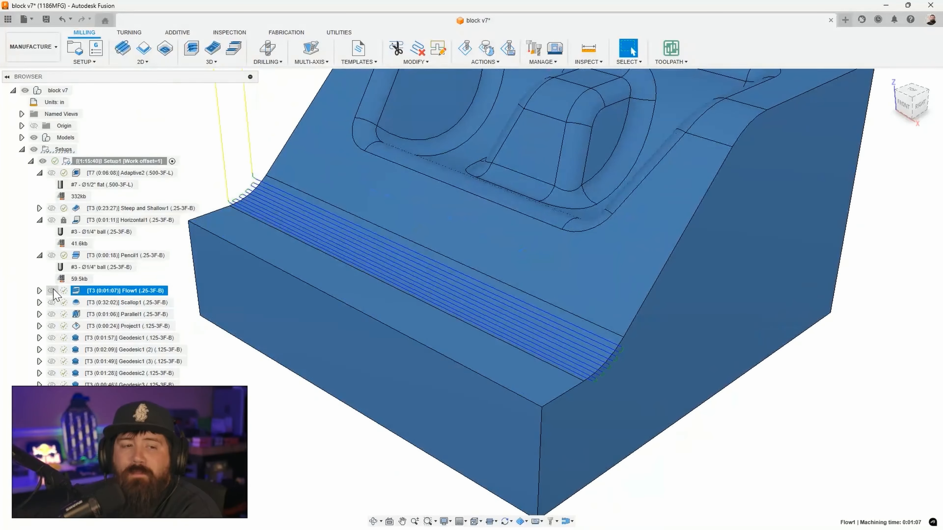
pyautogui.press('Escape')
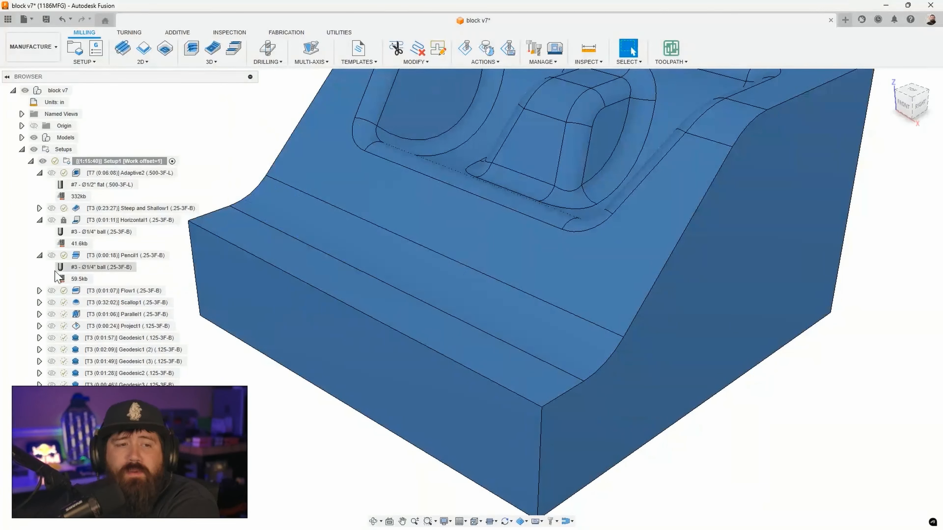
# Collapse the Pencil1, Horizontal1 and Adaptive2 operations under Setup1.
pyautogui.click(39, 255)
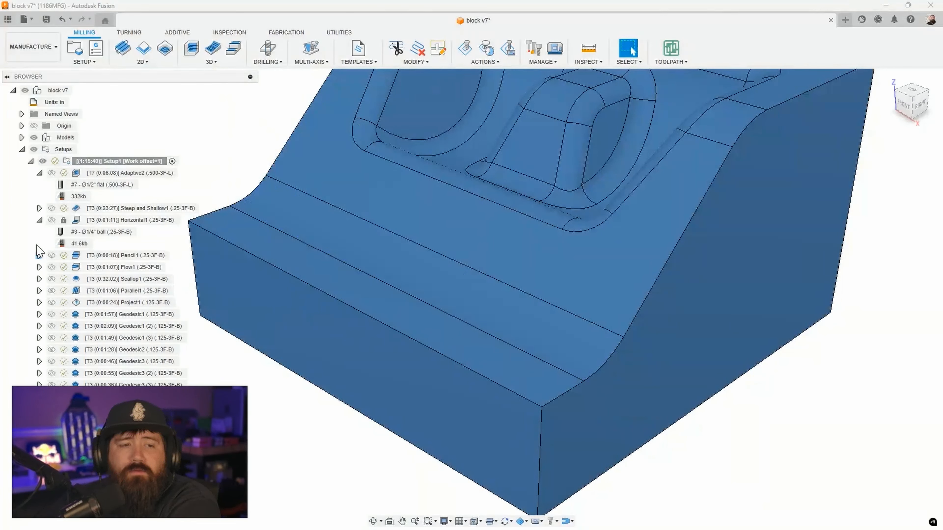
pyautogui.click(39, 220)
pyautogui.click(40, 173)
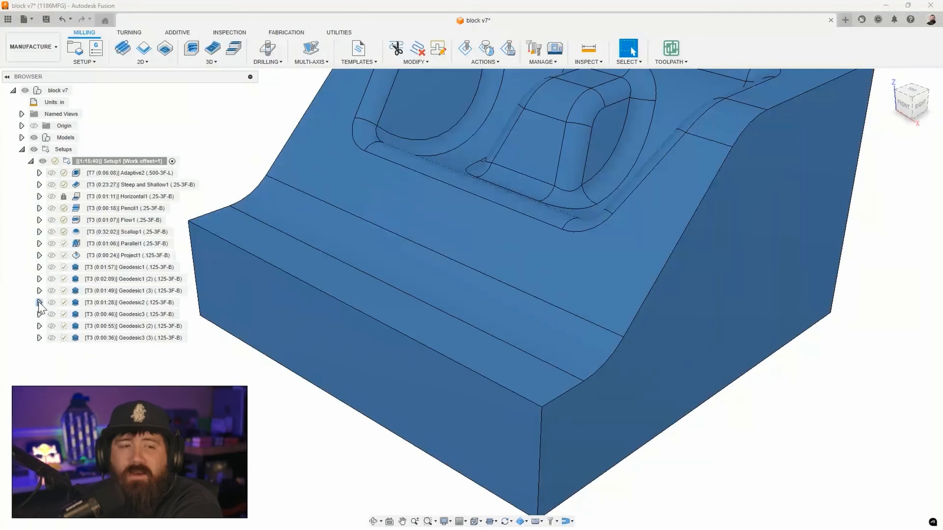
# Show the toolpaths of Geodesic2 and the three Geodesic1 operations, and examine them together with the Parallel1 toolpath around the pocket.
pyautogui.click(48, 303)
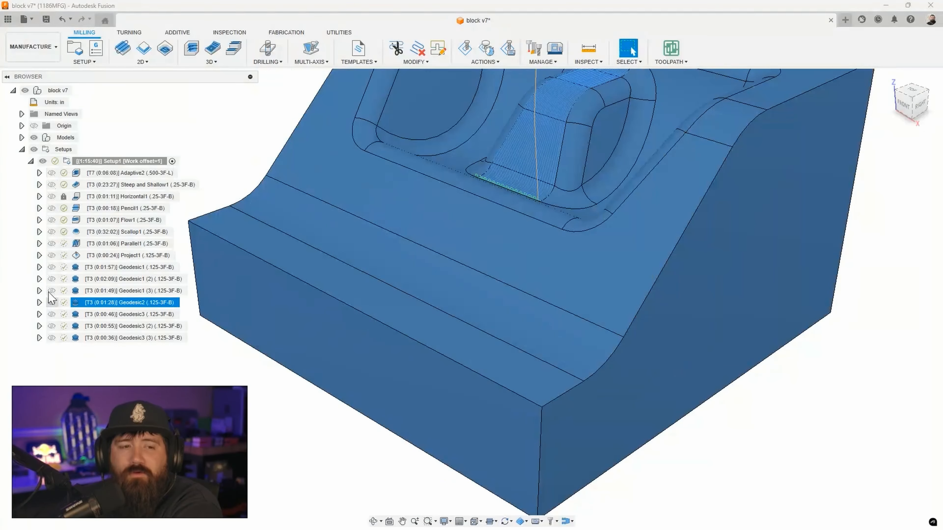
pyautogui.click(52, 267)
pyautogui.scroll(-5, 368, 362)
pyautogui.scroll(4, 421, 341)
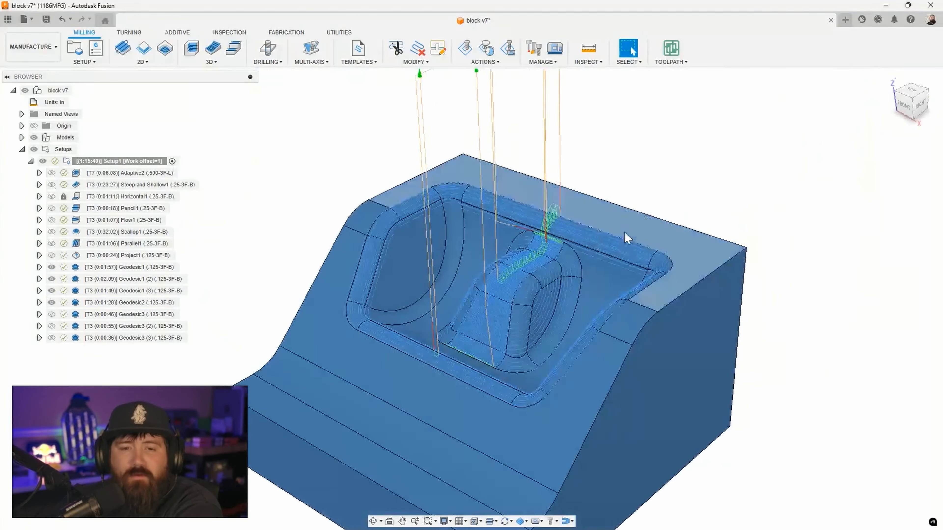
pyautogui.scroll(2, 494, 242)
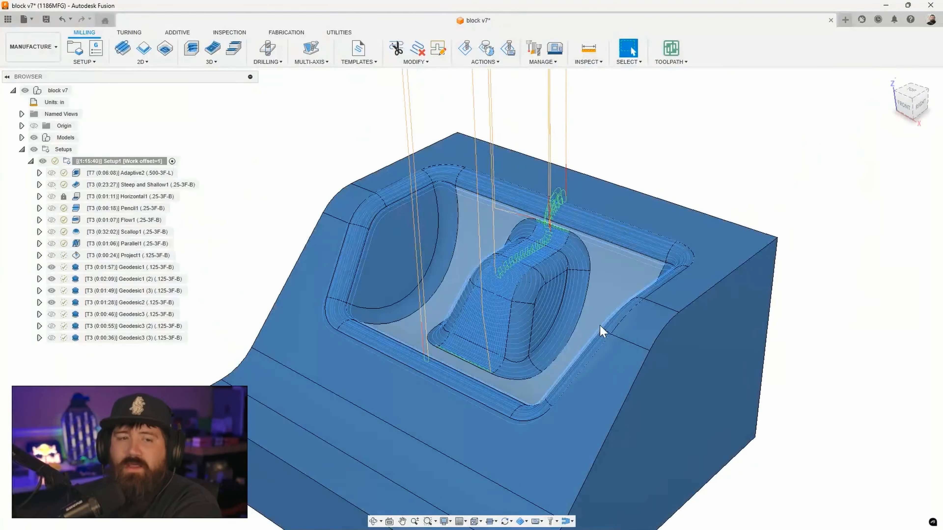
pyautogui.click(132, 243)
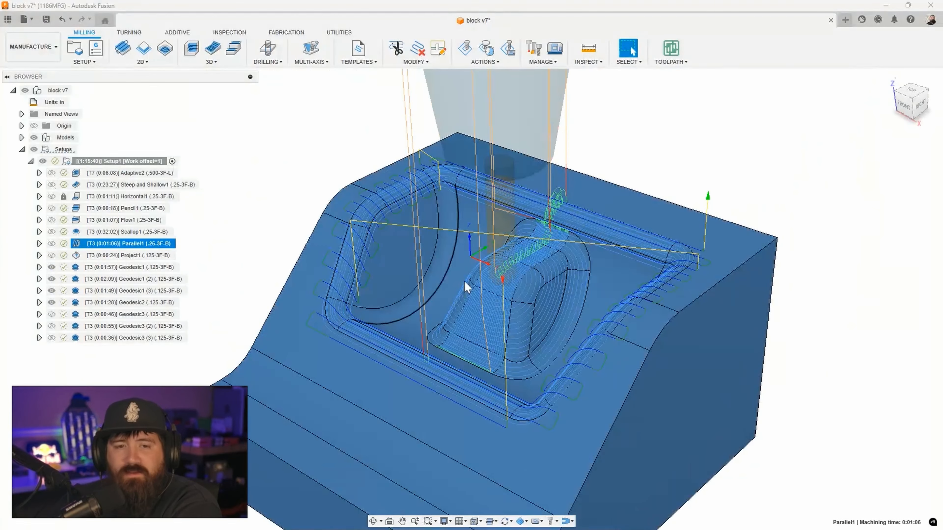
pyautogui.scroll(5, 335, 325)
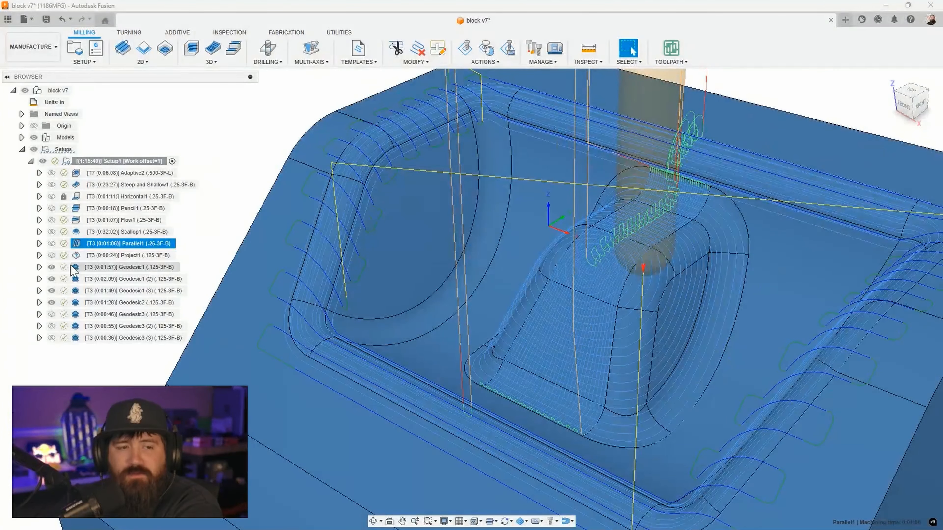
# Hide the displayed toolpaths except Geodesic1 (2), and compare it with the Geodesic1 toolpath along the pocket's rounded rim.
pyautogui.click(51, 267)
pyautogui.click(51, 279)
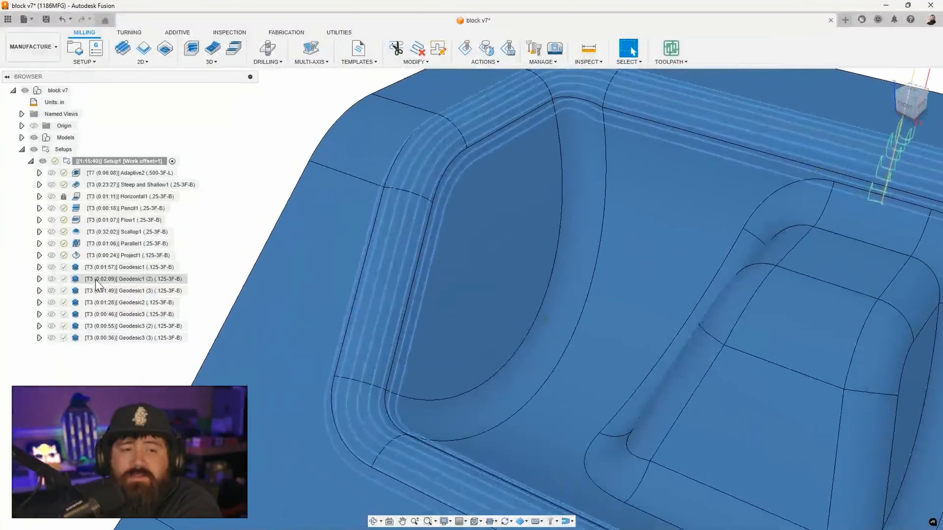
pyautogui.click(53, 280)
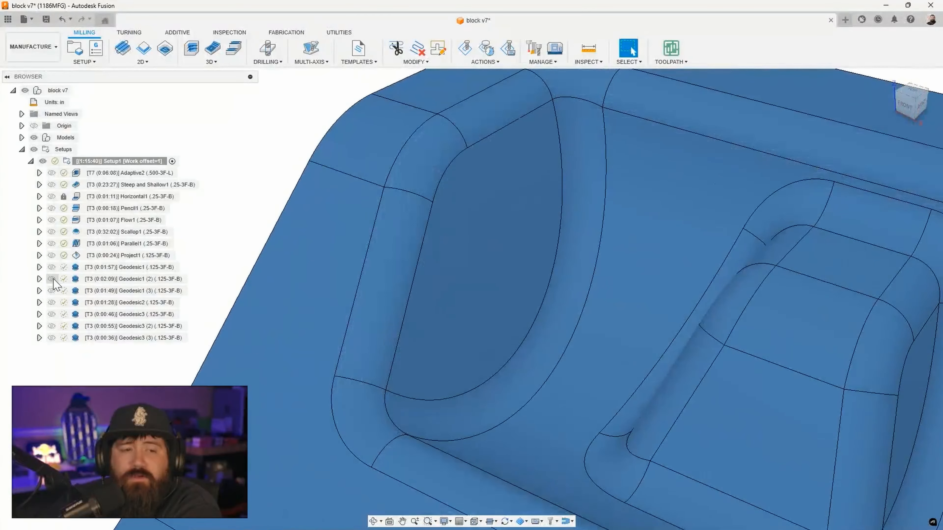
pyautogui.click(80, 268)
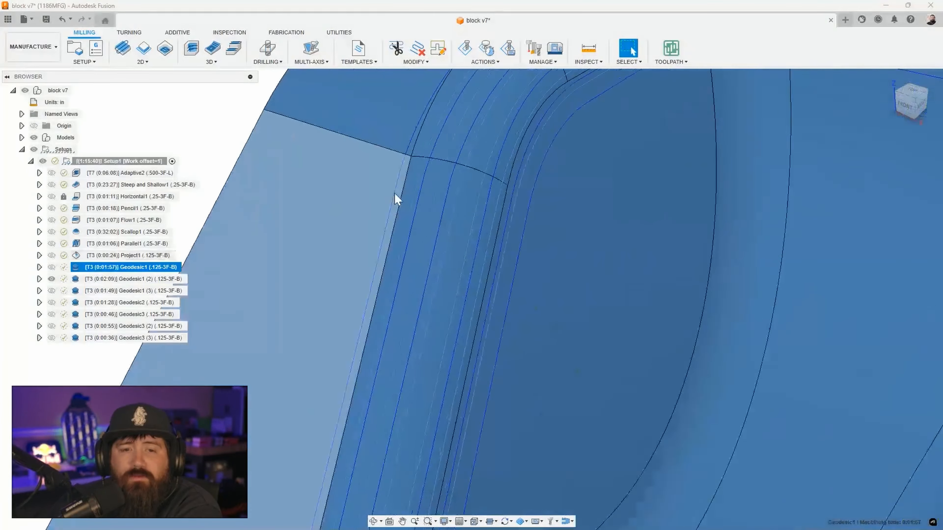
pyautogui.scroll(3, 395, 193)
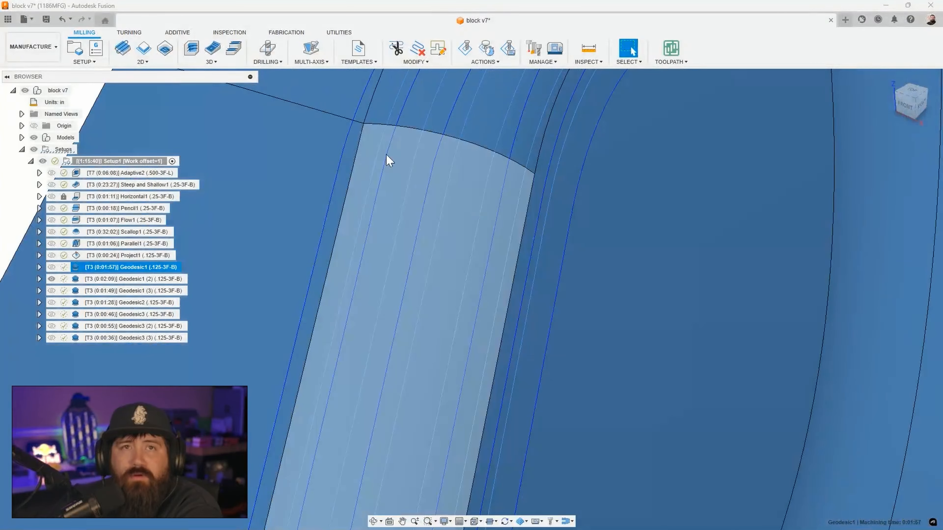
pyautogui.scroll(-2, 679, 314)
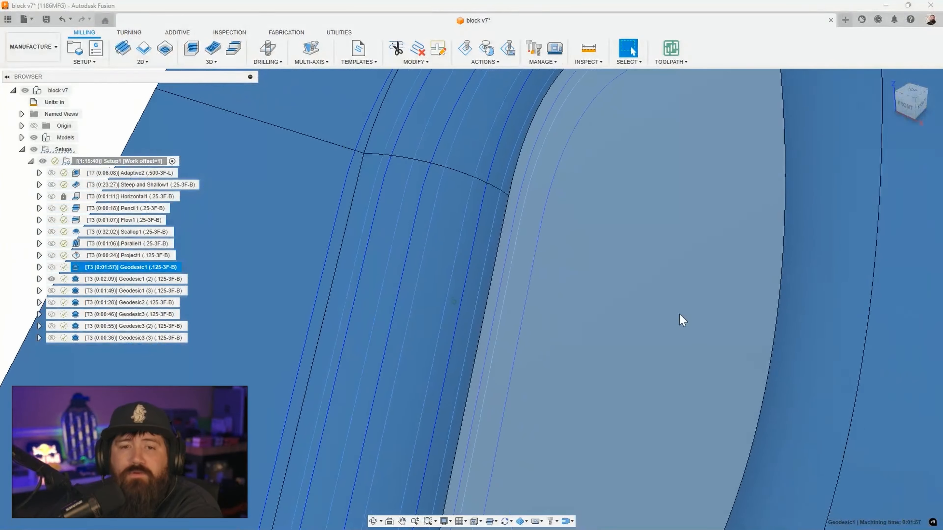
pyautogui.scroll(-5, 679, 314)
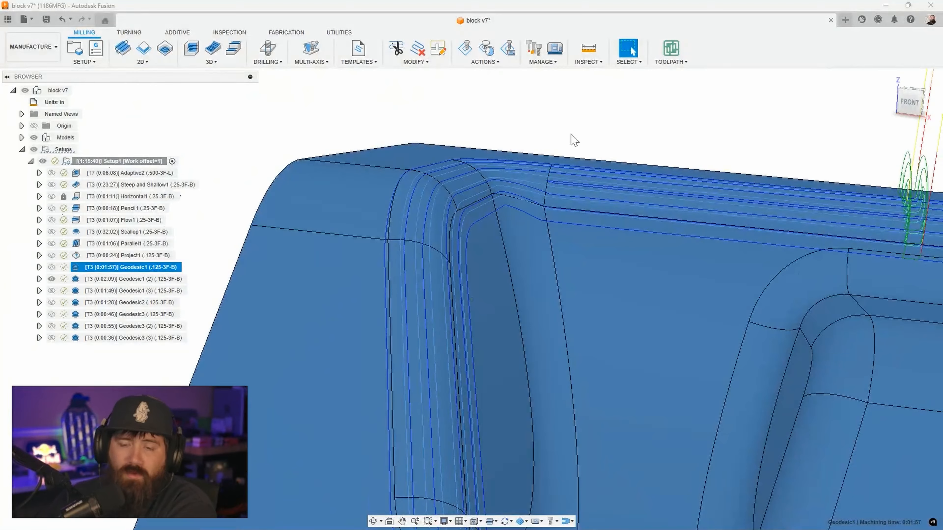
pyautogui.keyDown('shift'); pyautogui.moveTo(575, 140); pyautogui.dragTo(660, 131, button='middle'); pyautogui.keyUp('shift')
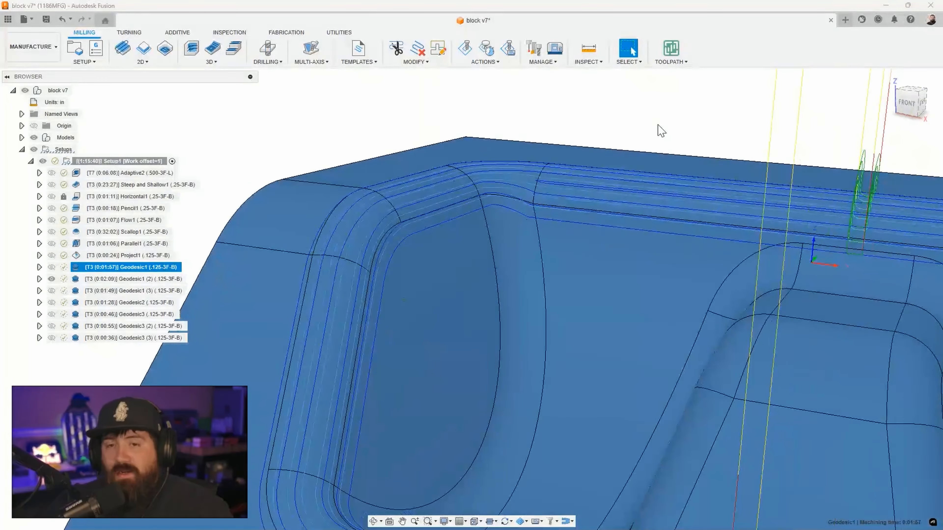